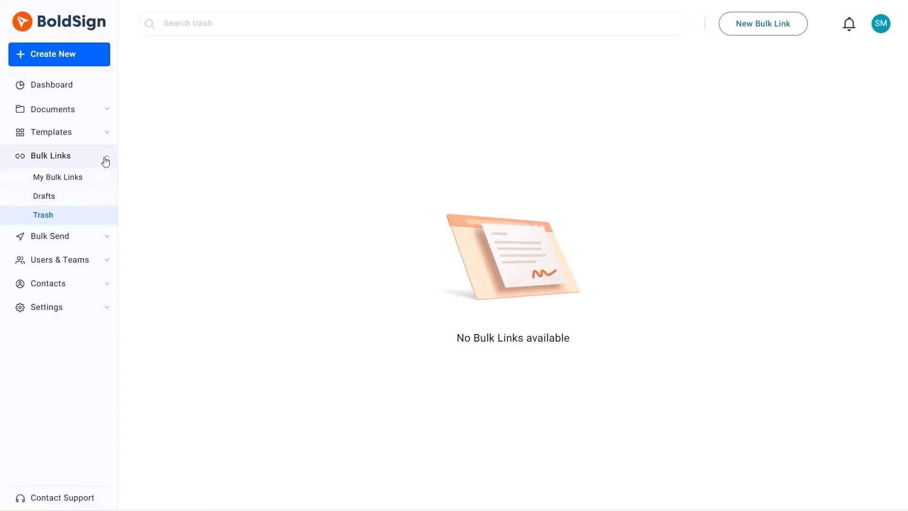
# Check which Bulk Send pages the team member can access, viewing My Bulk Send and Trash
pyautogui.click(105, 160)
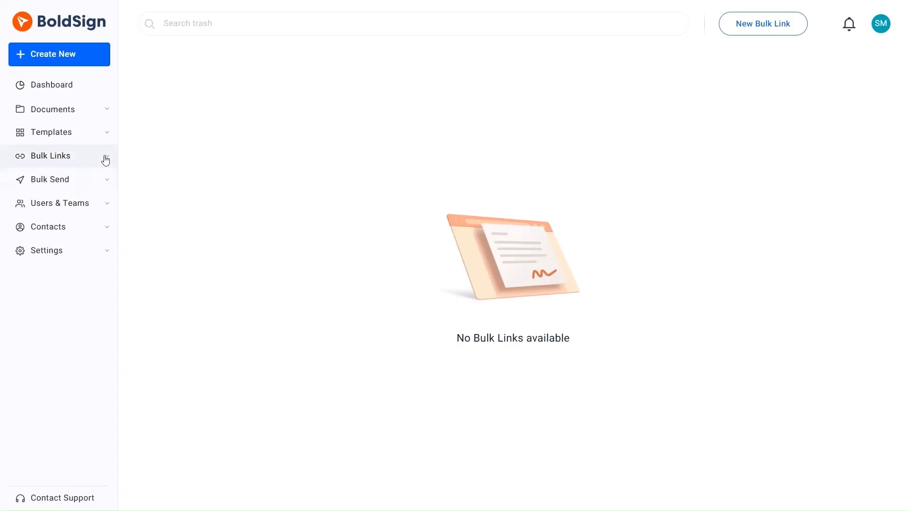
pyautogui.click(86, 180)
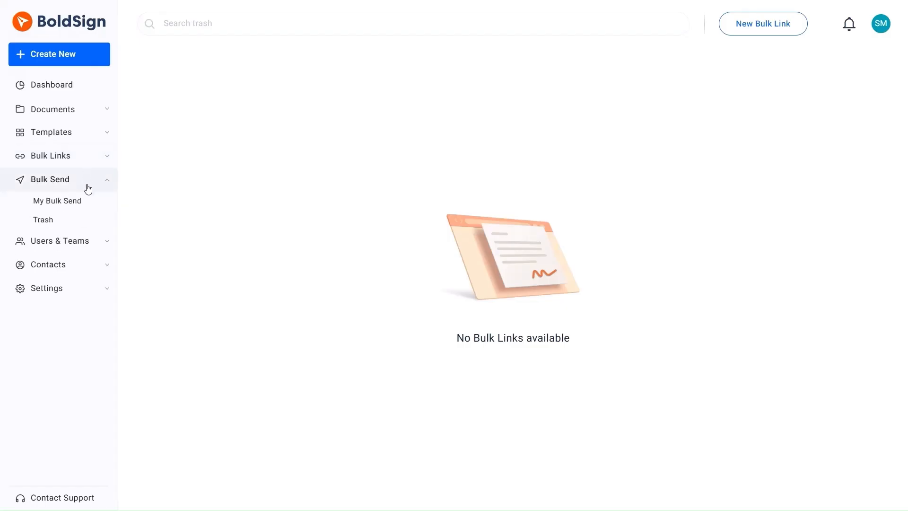
pyautogui.click(87, 199)
pyautogui.click(86, 217)
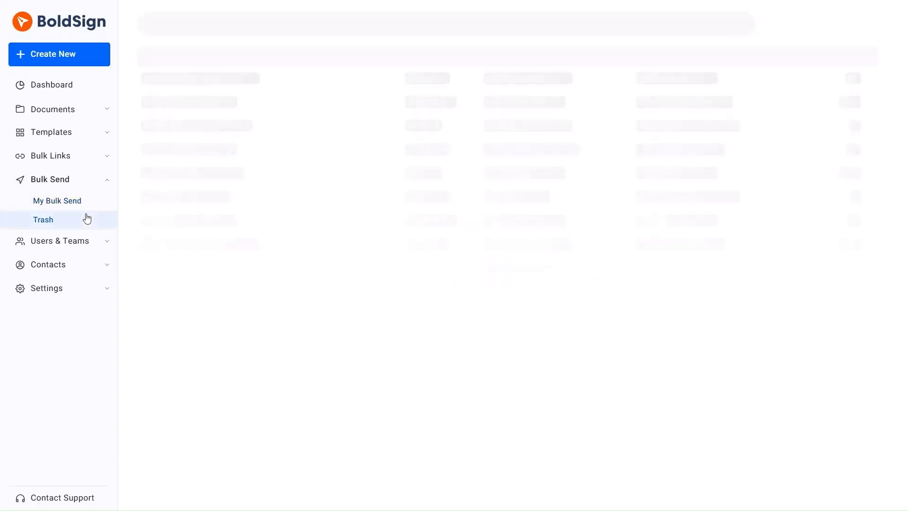
pyautogui.click(104, 181)
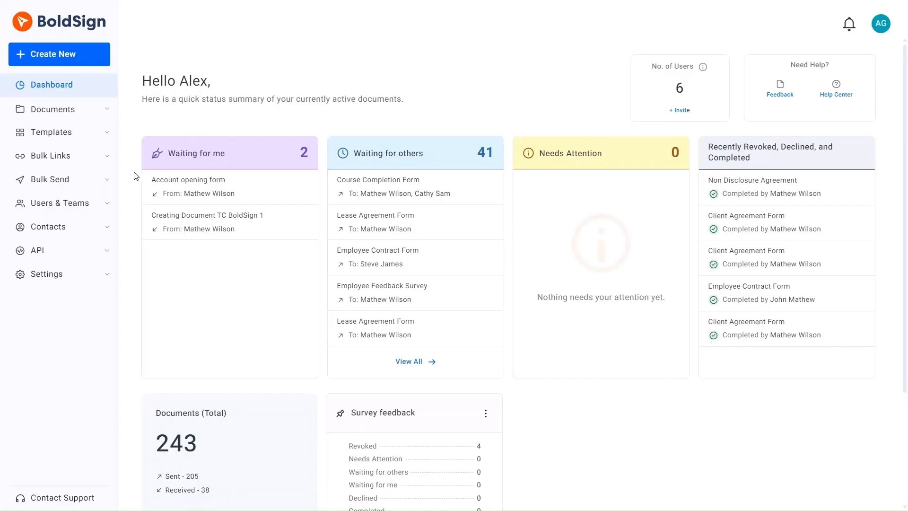
# Start a new custom permission under Users & Teams for the last listed user, selecting Recruitment Team as the team
pyautogui.click(106, 206)
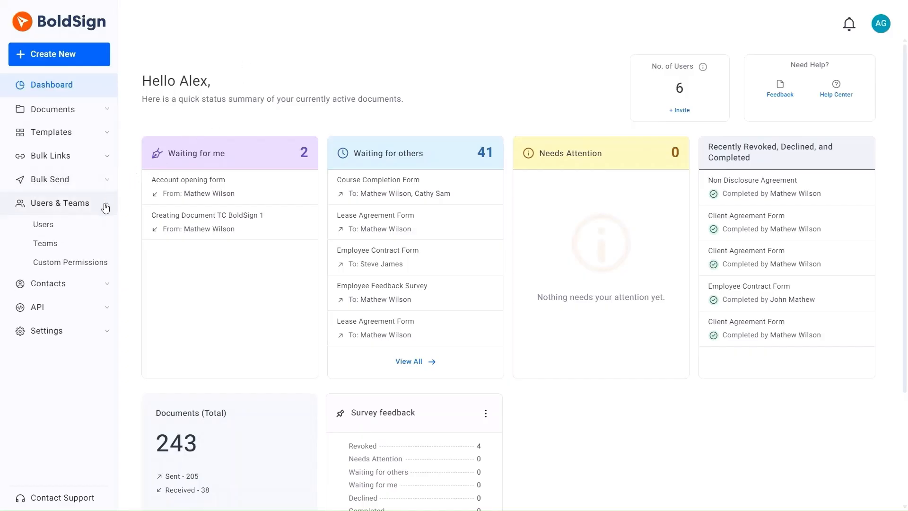
pyautogui.click(102, 262)
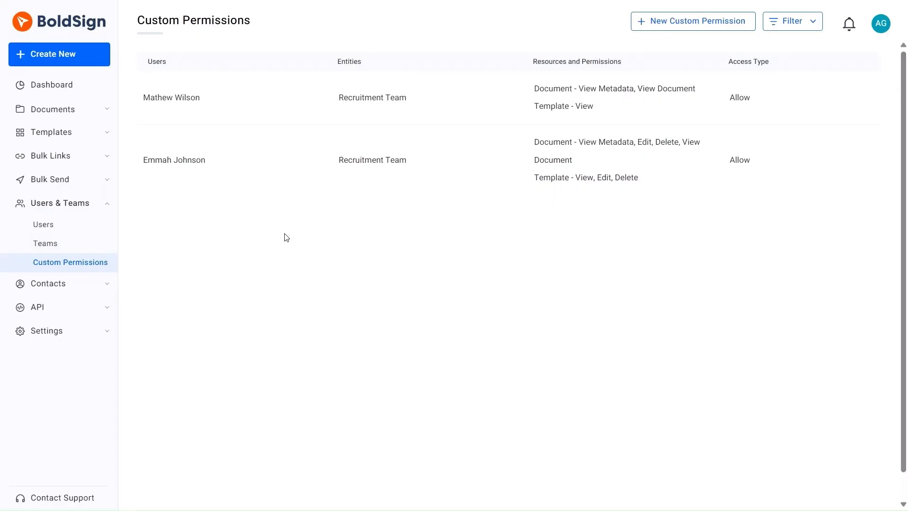
pyautogui.click(663, 22)
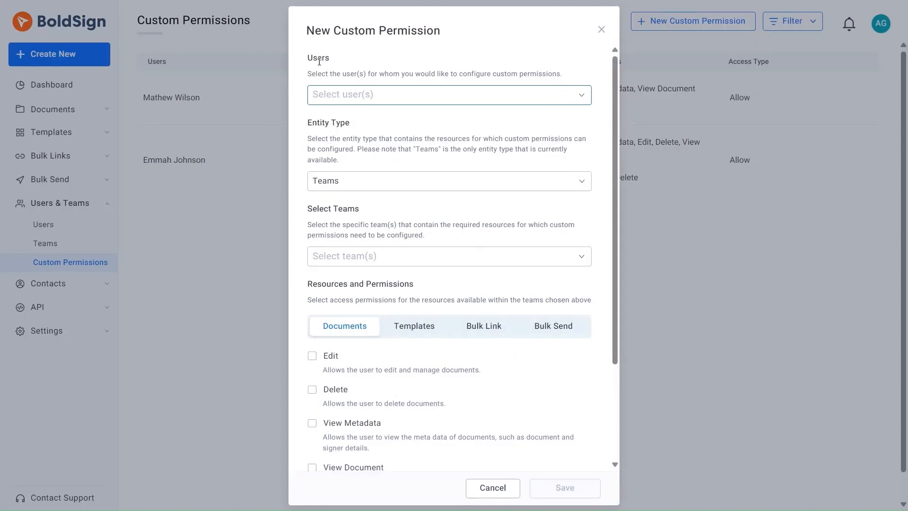
pyautogui.click(558, 99)
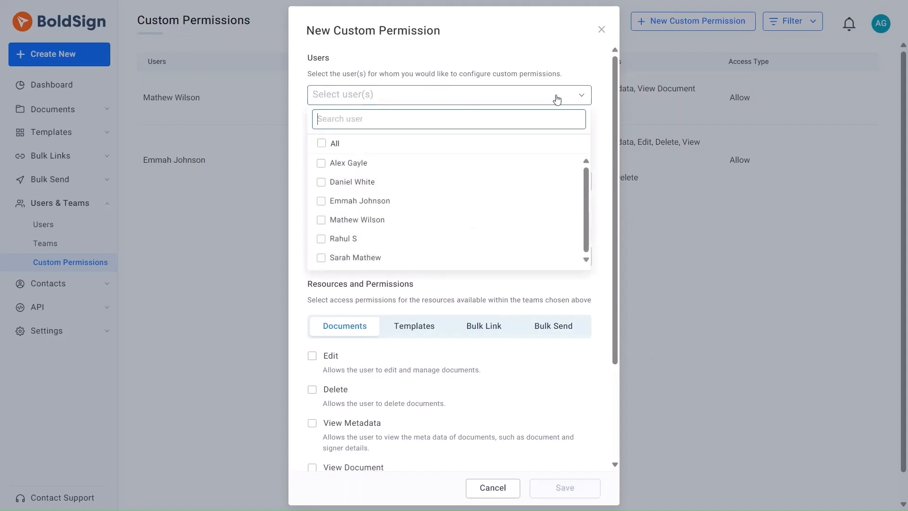
pyautogui.click(358, 259)
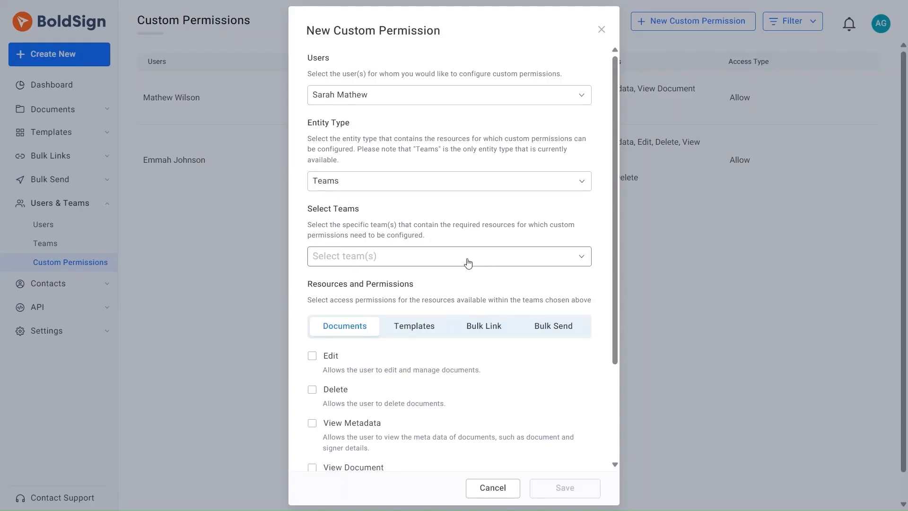
pyautogui.click(468, 263)
pyautogui.click(377, 324)
pyautogui.click(391, 367)
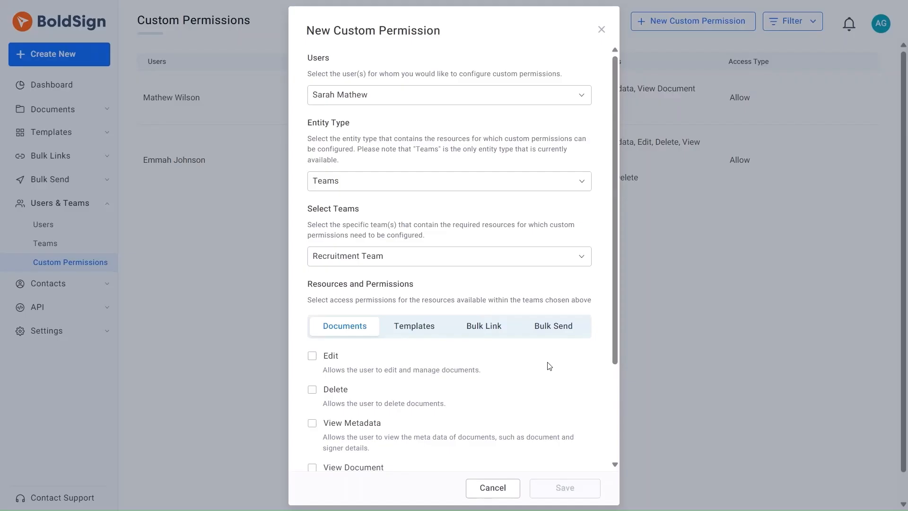
# Select the Edit, Delete, View Metadata and View Document permissions for the Bulk Link resource
pyautogui.click(482, 328)
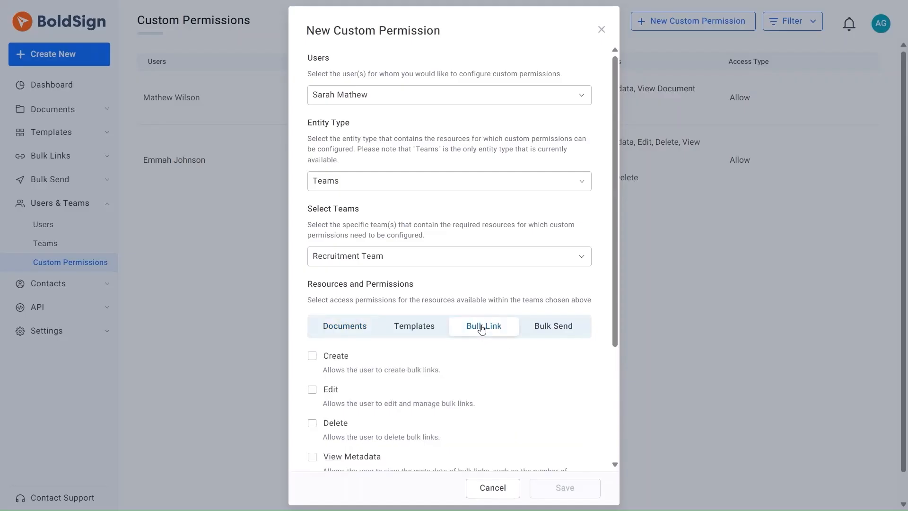
pyautogui.click(312, 389)
pyautogui.click(313, 423)
pyautogui.scroll(-1, 314, 429)
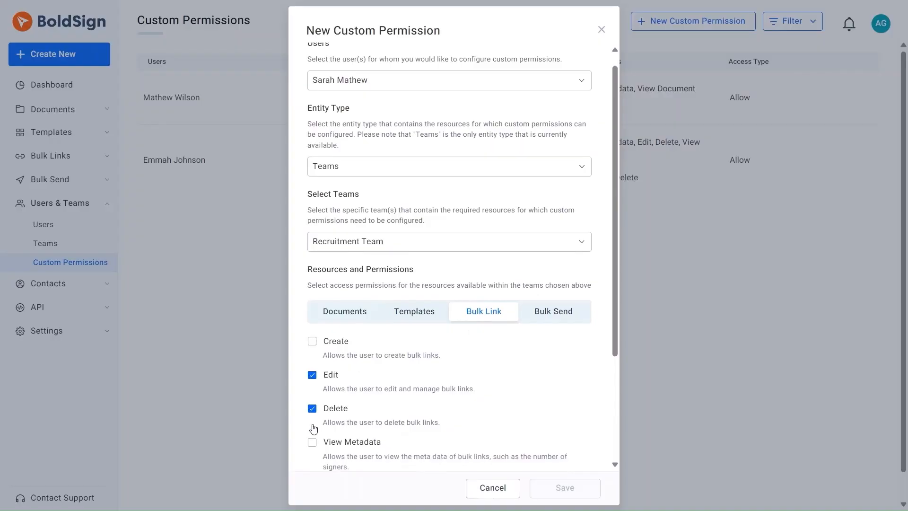
pyautogui.scroll(-3, 313, 428)
pyautogui.click(312, 338)
pyautogui.click(311, 384)
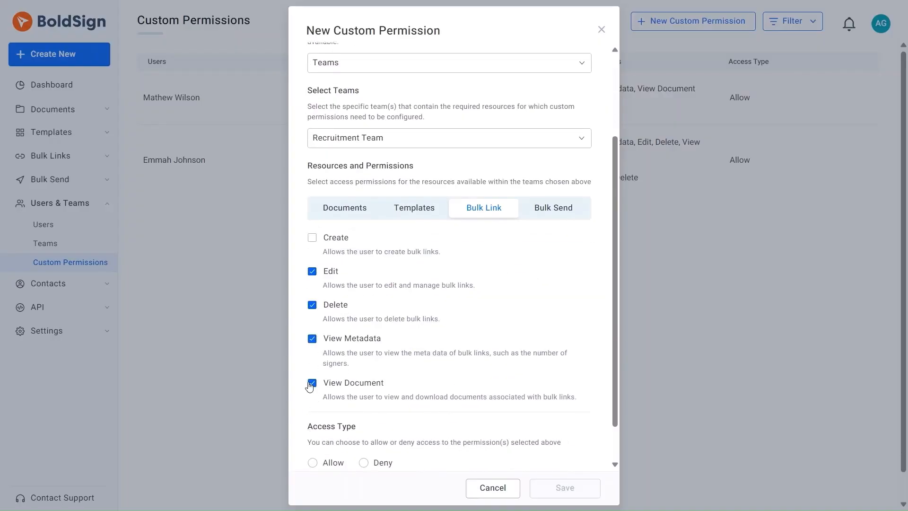
# Select the Edit, Delete, View Metadata and View Document permissions for the Bulk Send resource
pyautogui.click(545, 209)
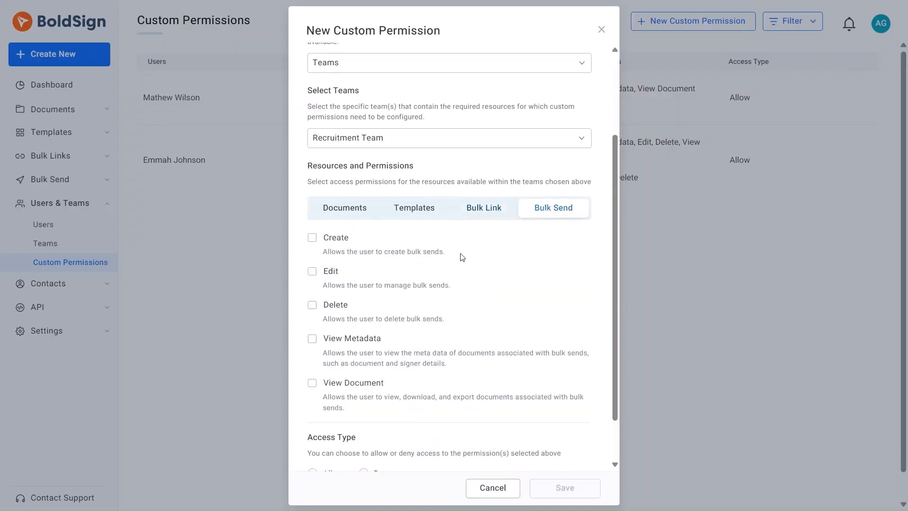
pyautogui.click(313, 271)
pyautogui.click(312, 304)
pyautogui.click(312, 338)
pyautogui.click(312, 382)
# Set the access type to Allow and save the custom permission
pyautogui.scroll(-1, 501, 291)
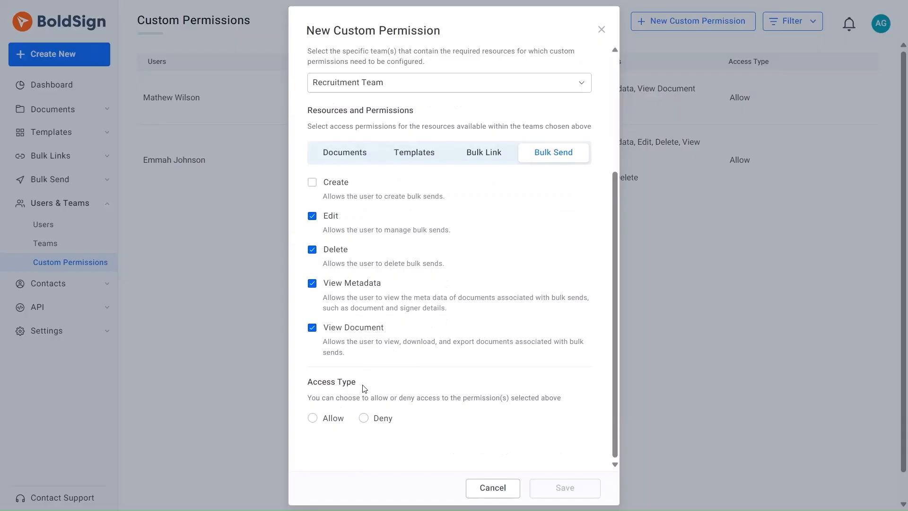
pyautogui.click(313, 418)
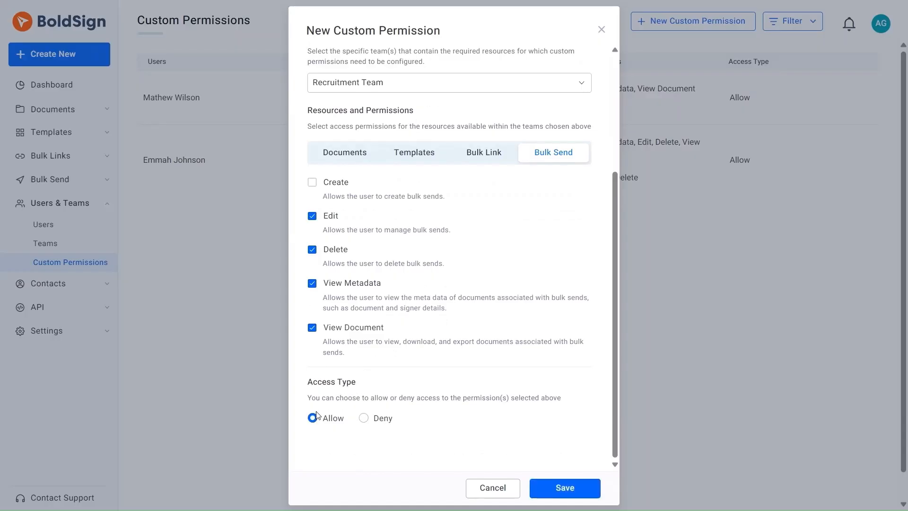
pyautogui.click(551, 487)
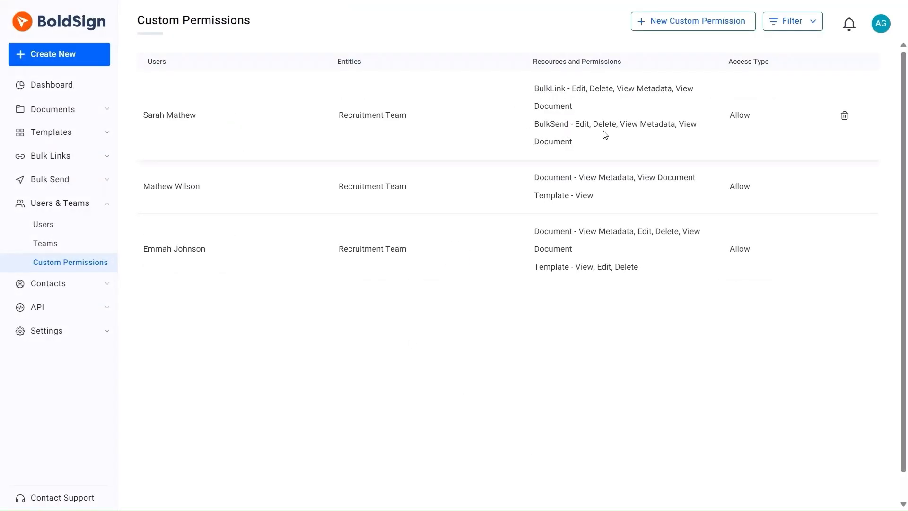
pyautogui.click(630, 138)
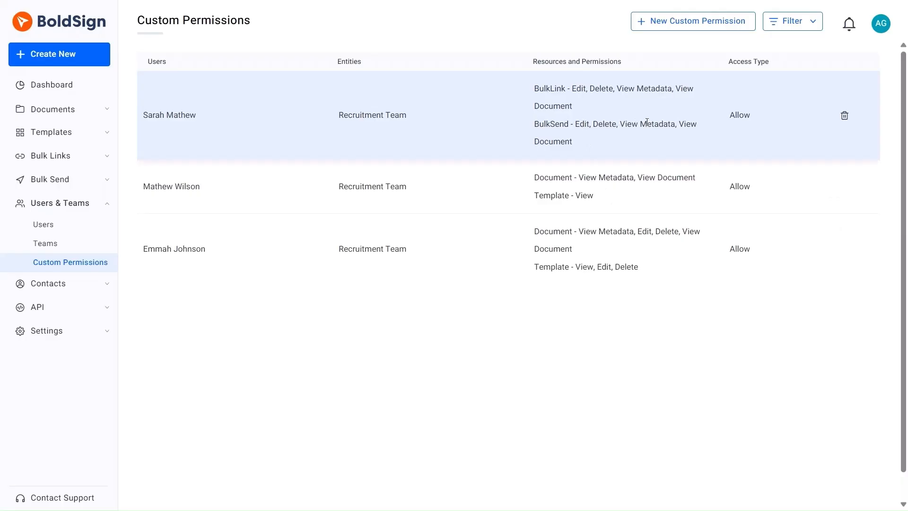
pyautogui.click(843, 116)
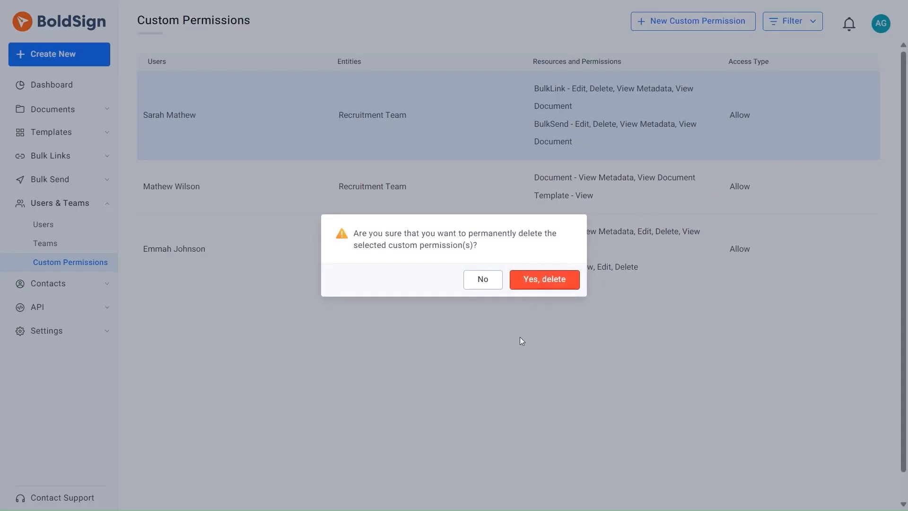
pyautogui.click(480, 284)
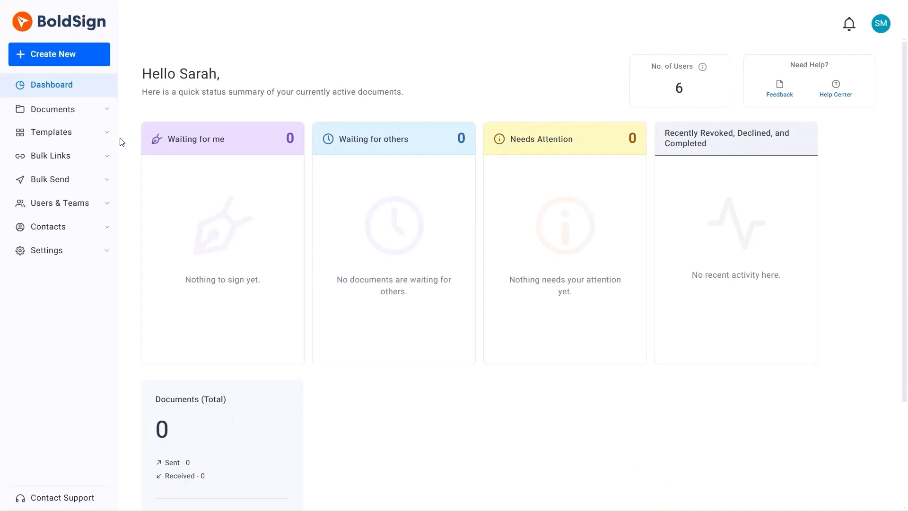
# View Team Bulk Links from the team member's account and check the actions available for the Job Application Form
pyautogui.click(105, 157)
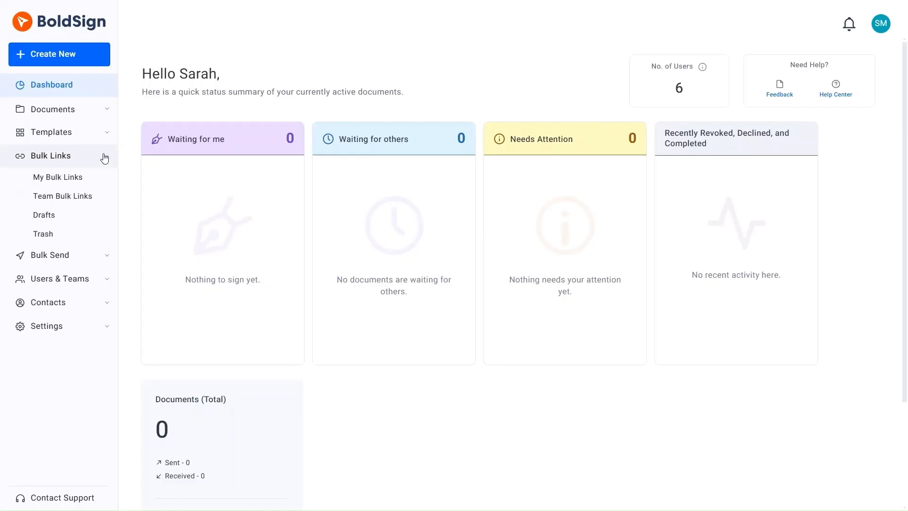
pyautogui.click(78, 199)
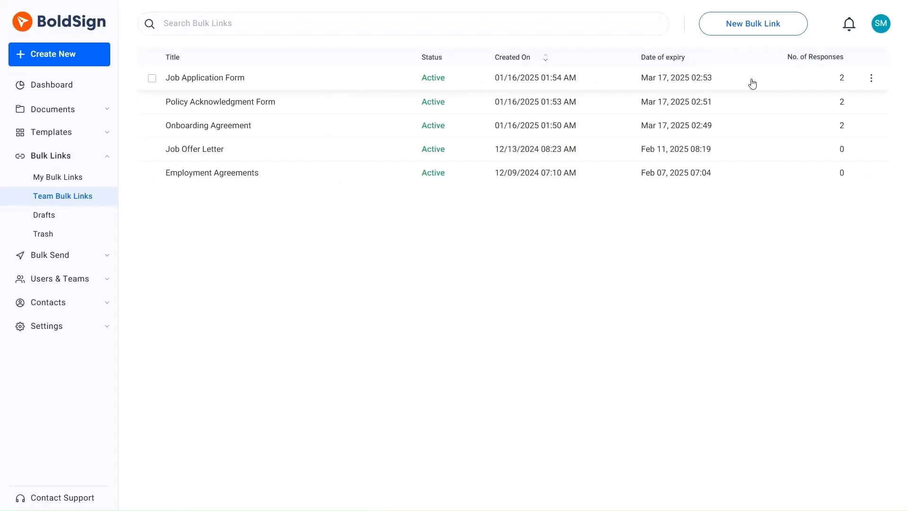
pyautogui.click(872, 79)
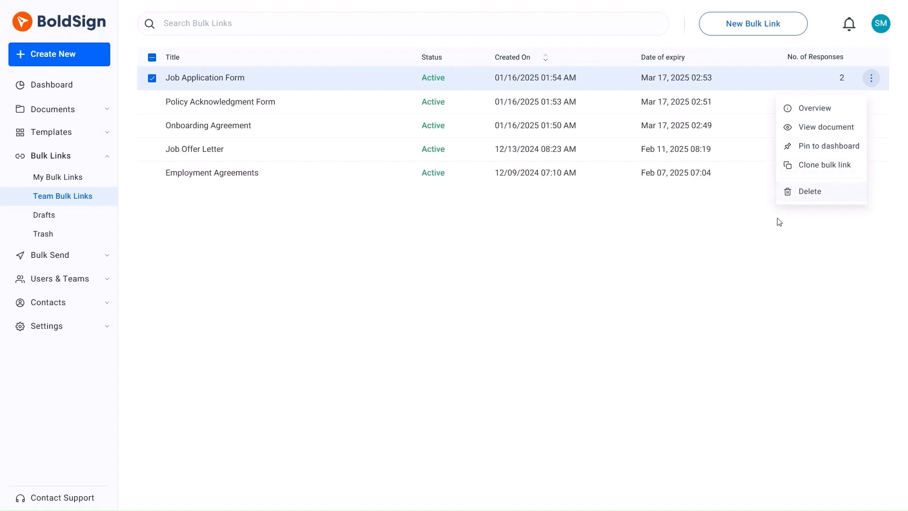
pyautogui.click(695, 257)
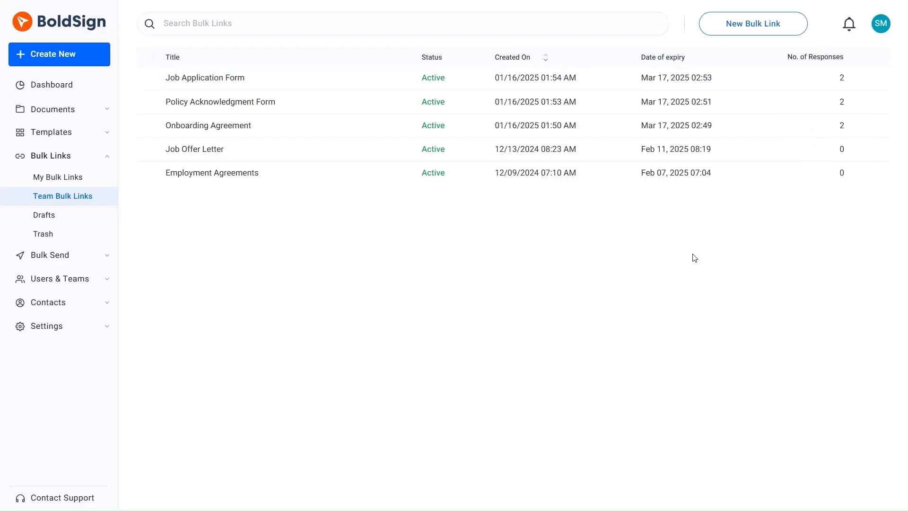
# View Team Bulk Send and check the actions available for the Onboarding agreement with the client role
pyautogui.click(107, 160)
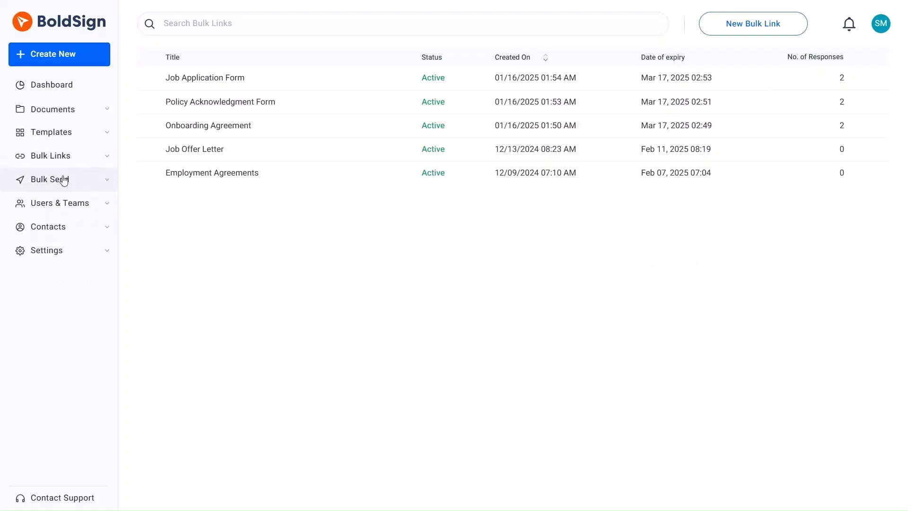
pyautogui.click(99, 180)
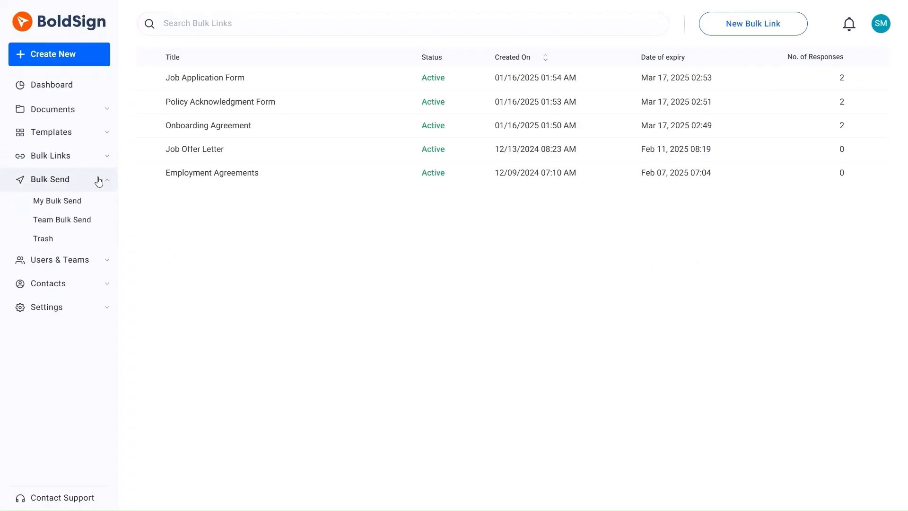
pyautogui.click(75, 220)
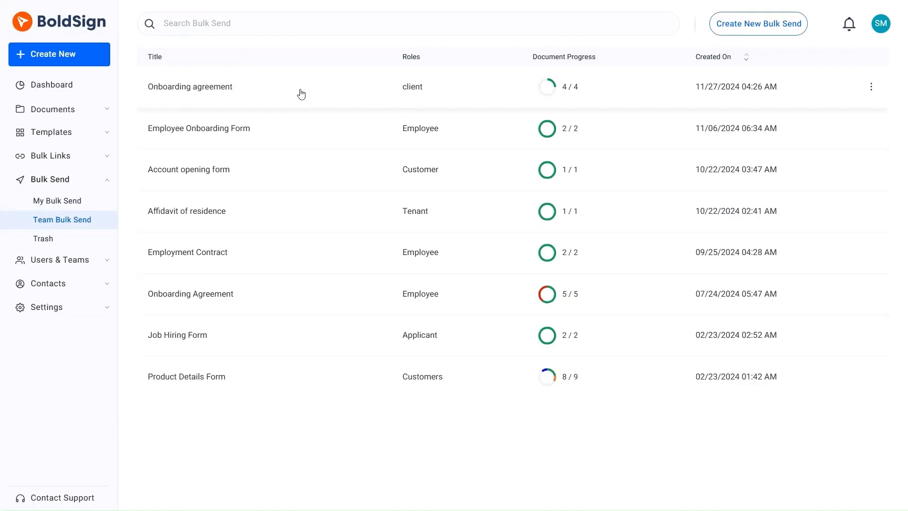
pyautogui.click(871, 87)
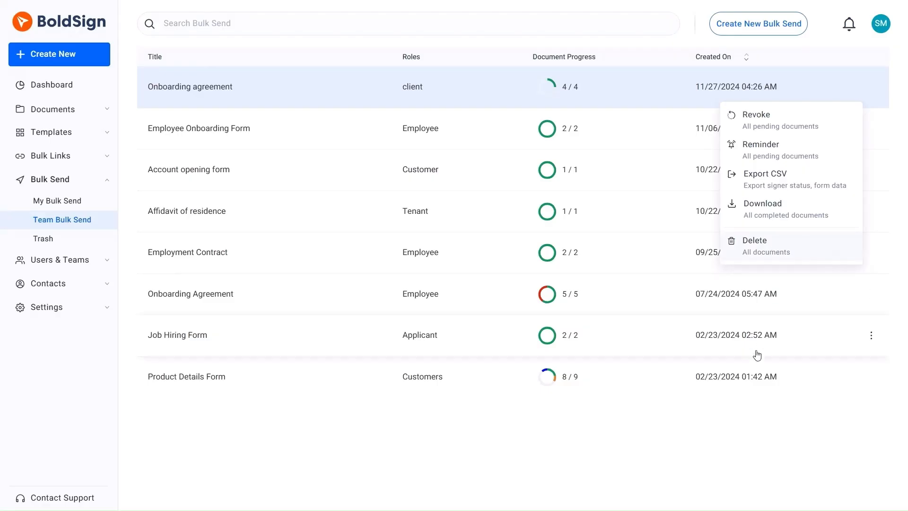
pyautogui.click(745, 401)
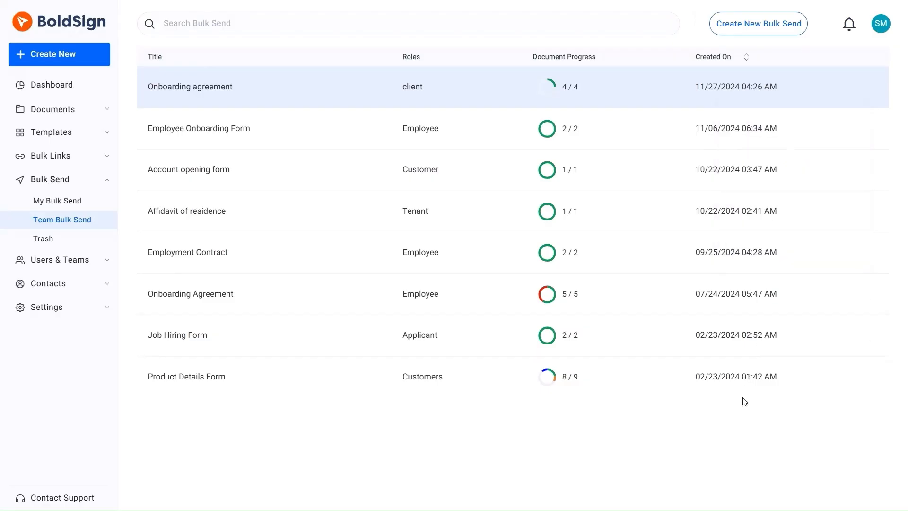